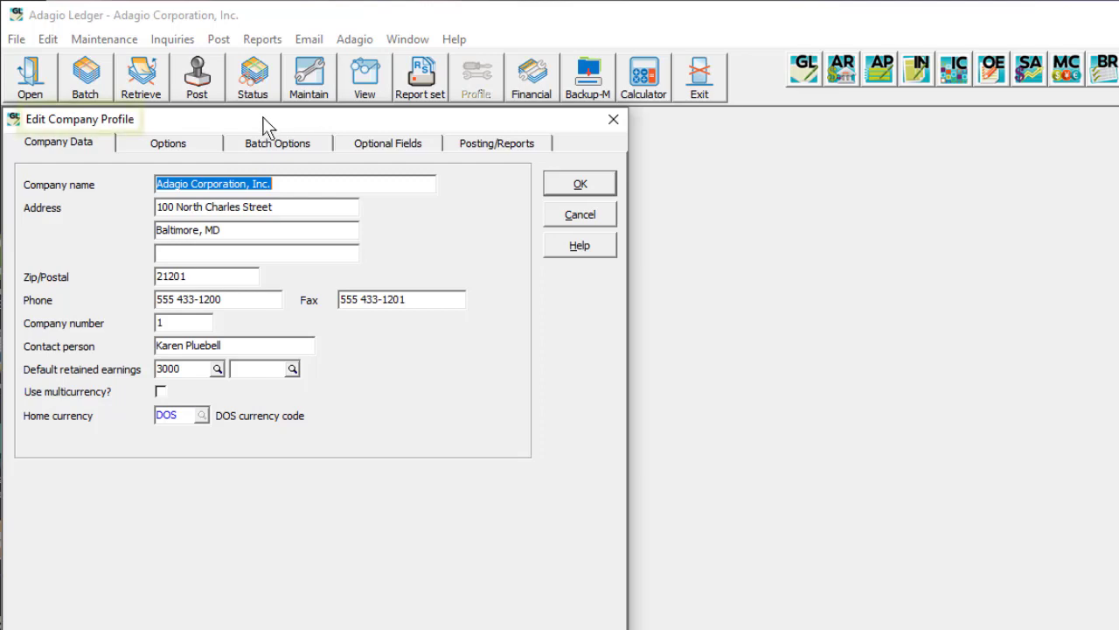
Step: Show the company profile options: project tracking with Type (3), Location (3) and Name (12) segments
{"action": "left_click", "coordinate": [130, 146]}
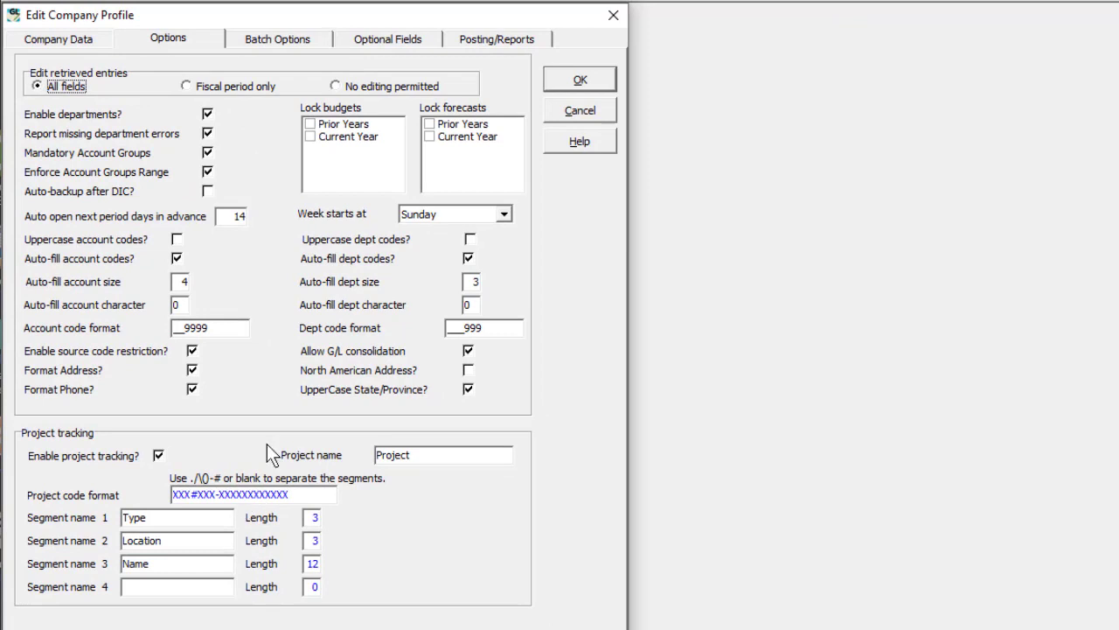
Step: Review the project optional field titles Secondary SP, Ad Campaign and Campaign ends
{"action": "left_click", "coordinate": [387, 39]}
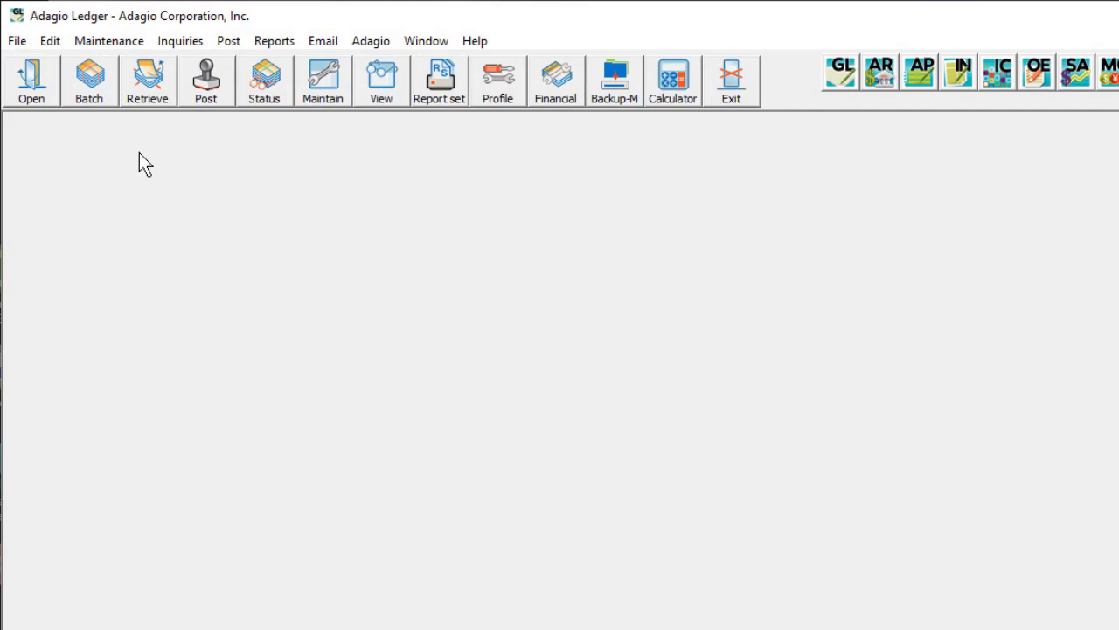
{"action": "left_click", "coordinate": [52, 42]}
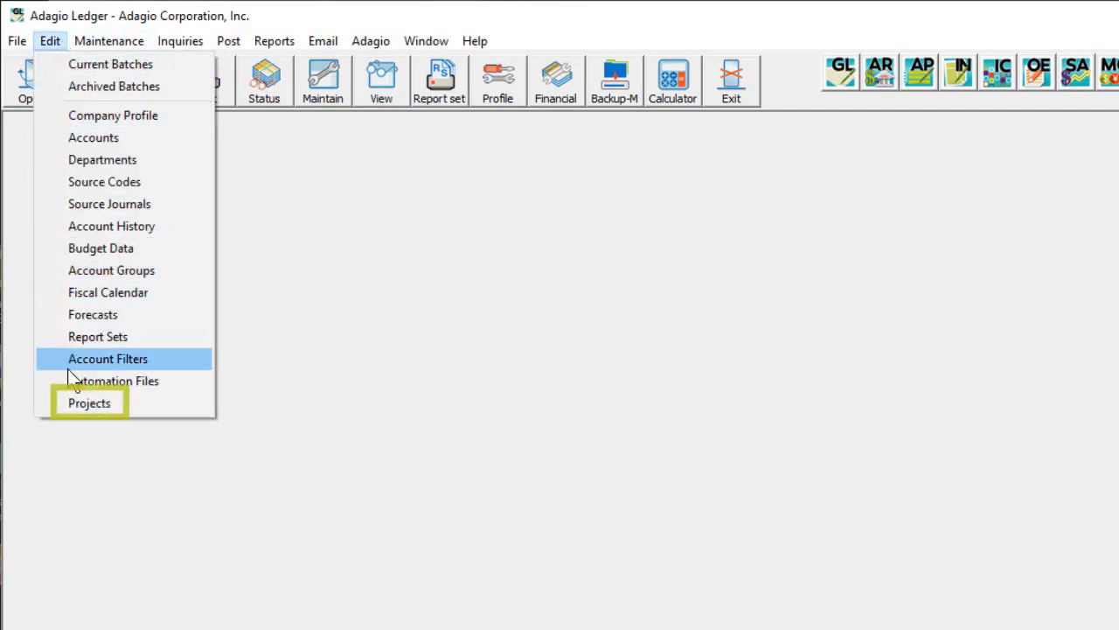
Step: Open the project list and view the first project's details
{"action": "left_click", "coordinate": [72, 401]}
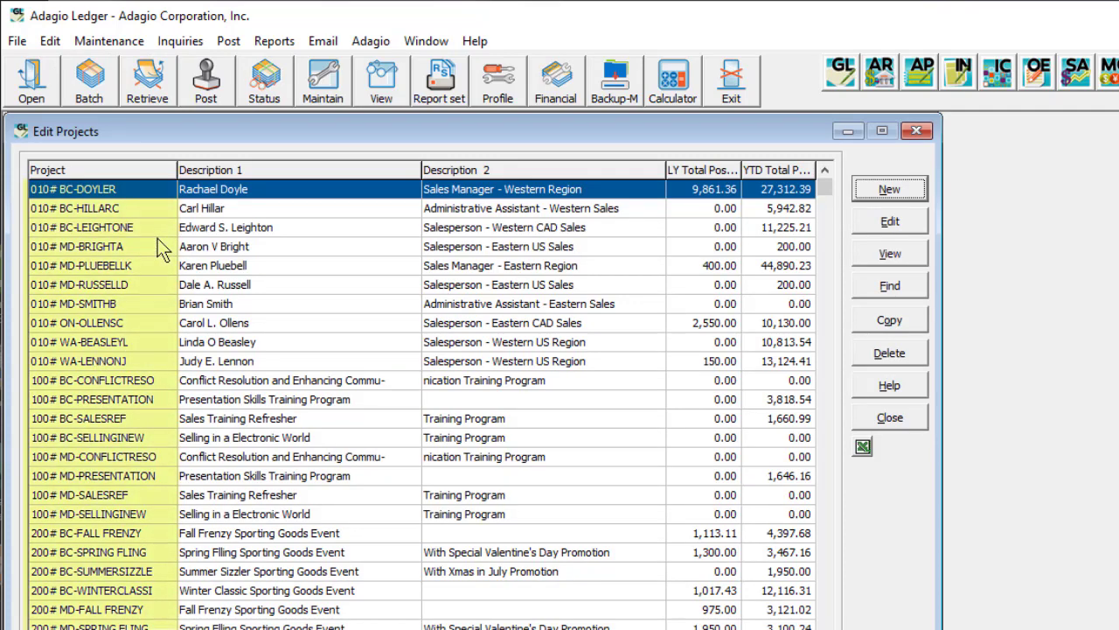
{"action": "double_click", "coordinate": [286, 194]}
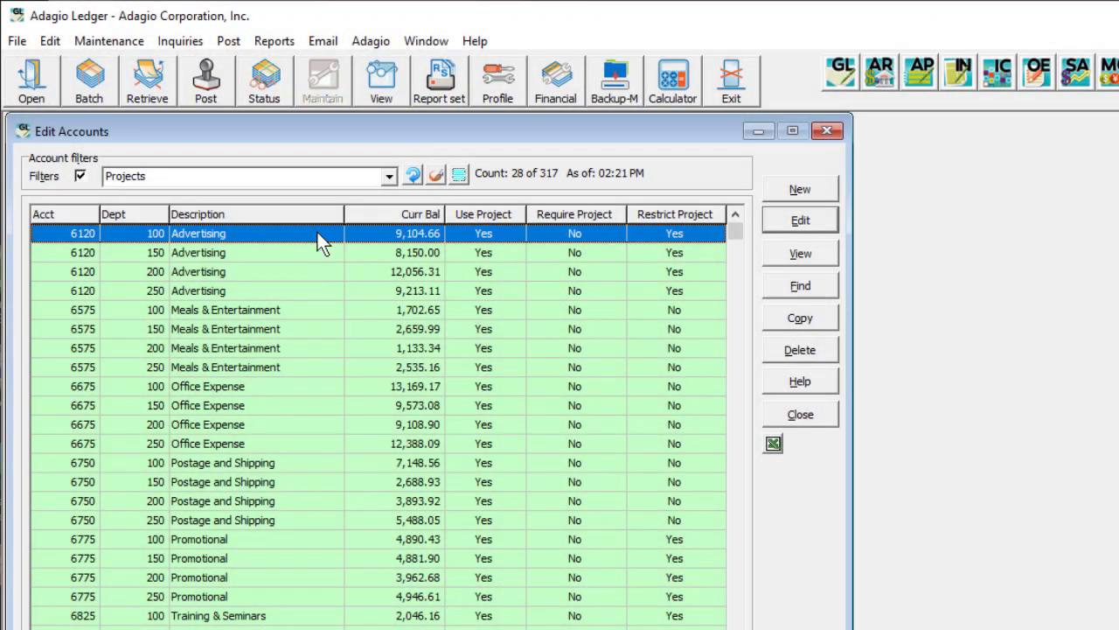
Step: Open account 6120/100 Advertising and review its Project tab settings
{"action": "double_click", "coordinate": [318, 232]}
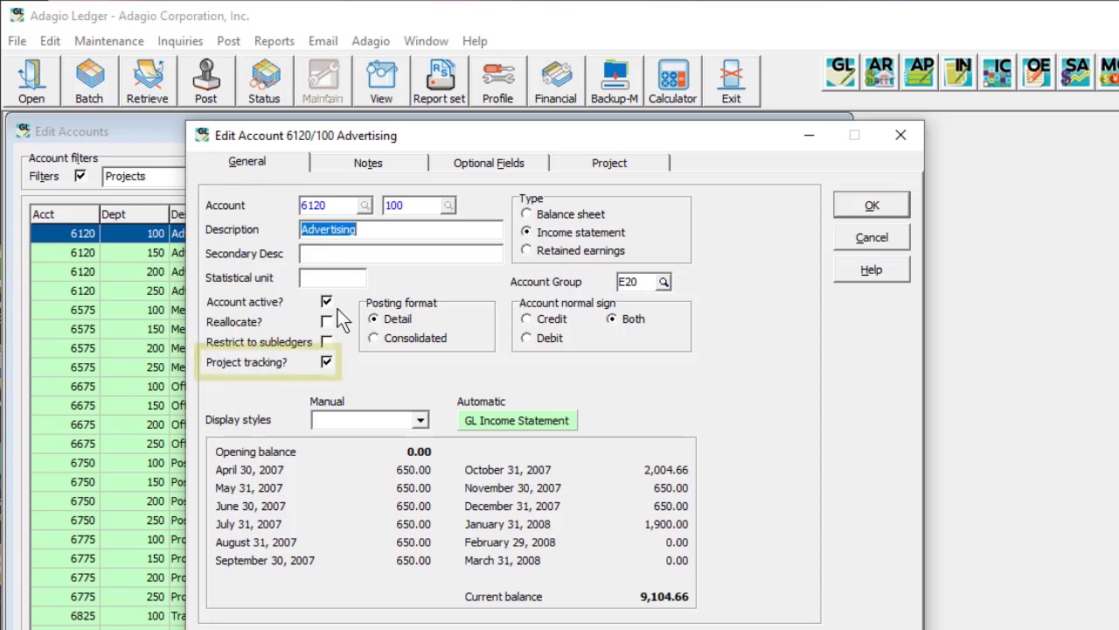
{"action": "left_click", "coordinate": [567, 160]}
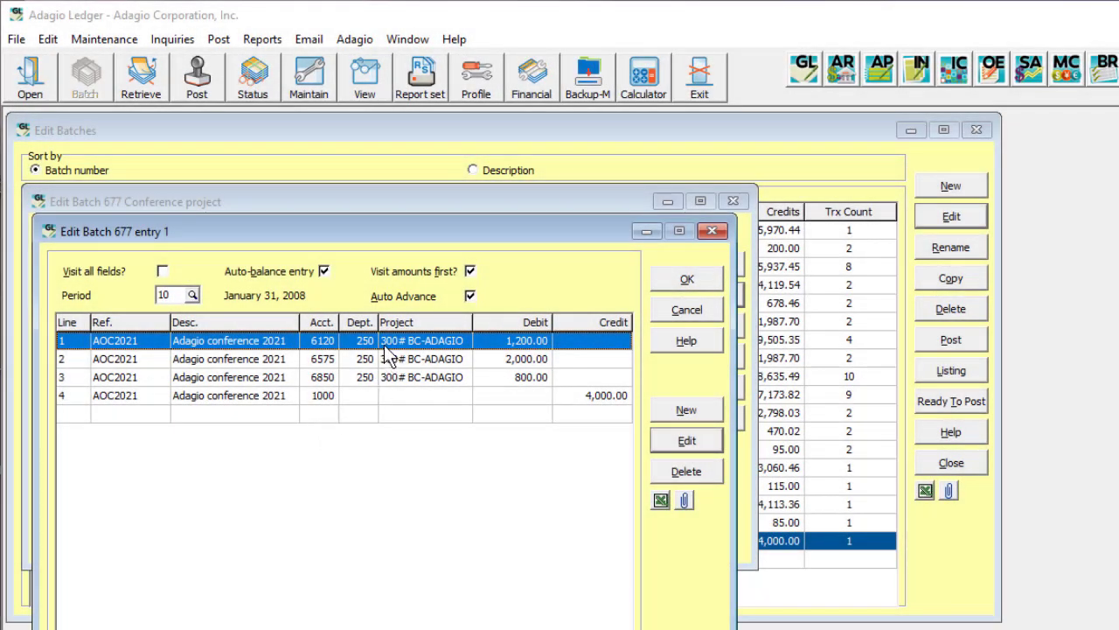
Step: Look up the project assigned to line 1 of batch 677 entry 1, then close the batch windows
{"action": "double_click", "coordinate": [384, 344]}
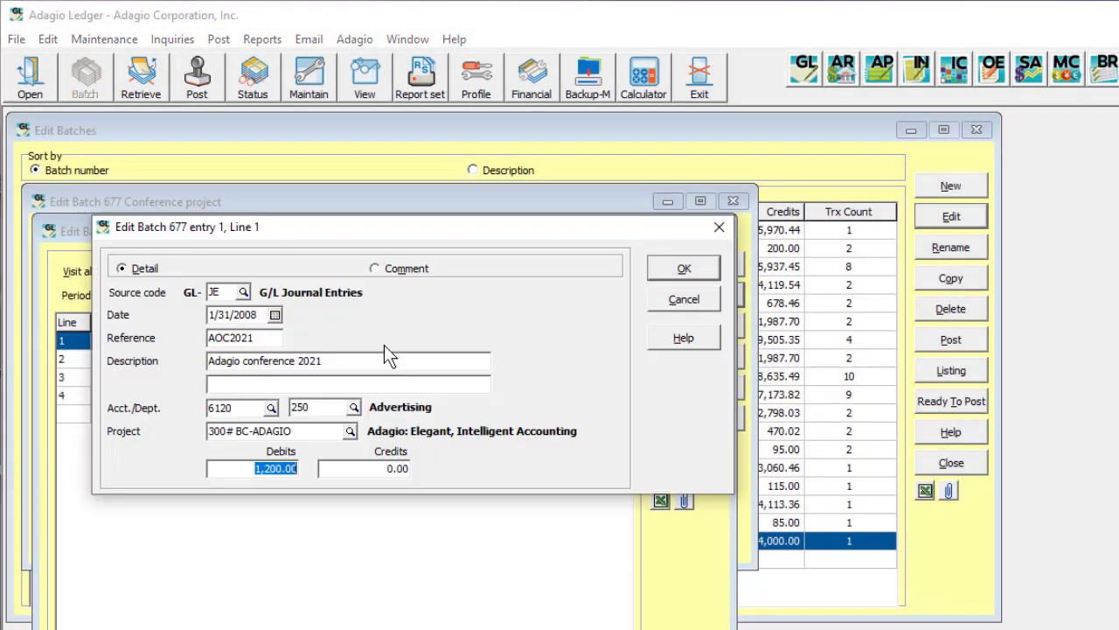
{"action": "left_click", "coordinate": [348, 431]}
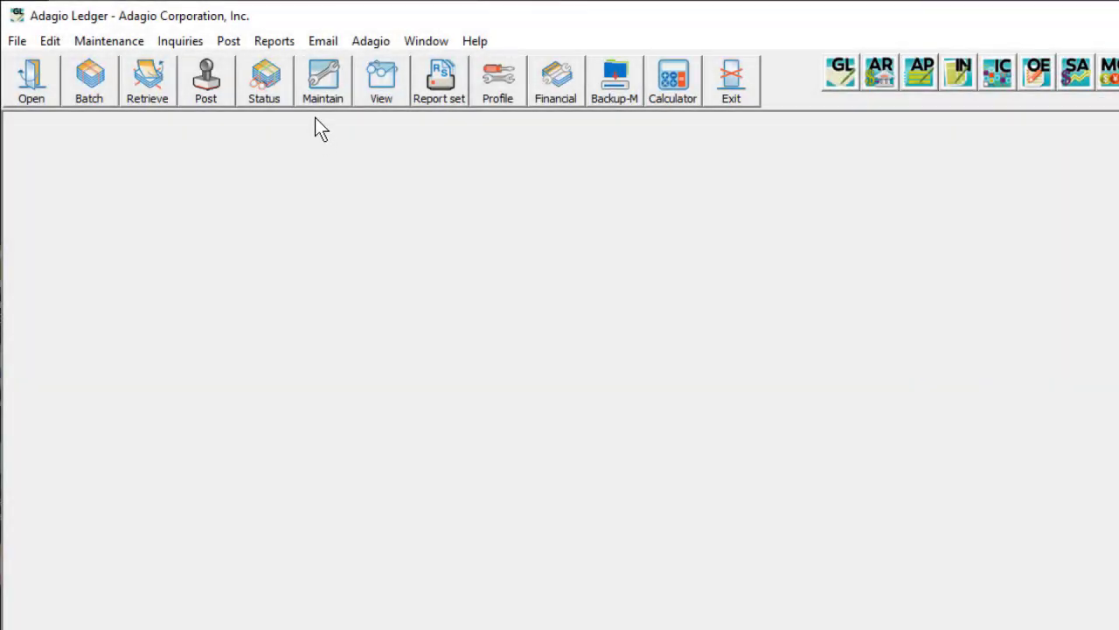
{"action": "left_click", "coordinate": [287, 40]}
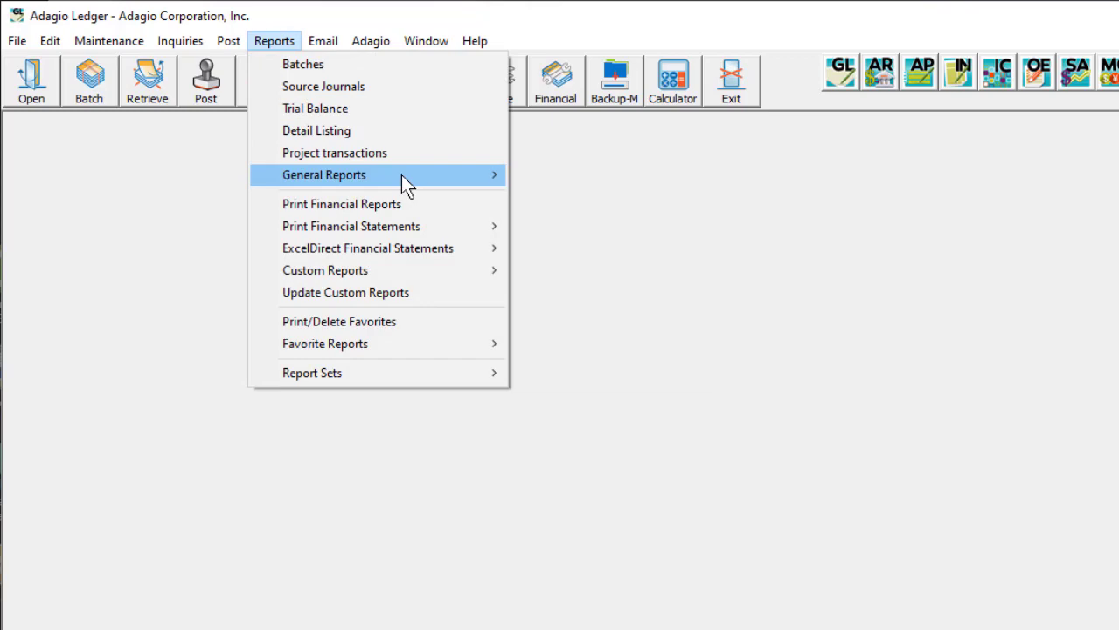
Step: Look over the Reports menu choices
{"action": "mouse_move", "coordinate": [401, 175]}
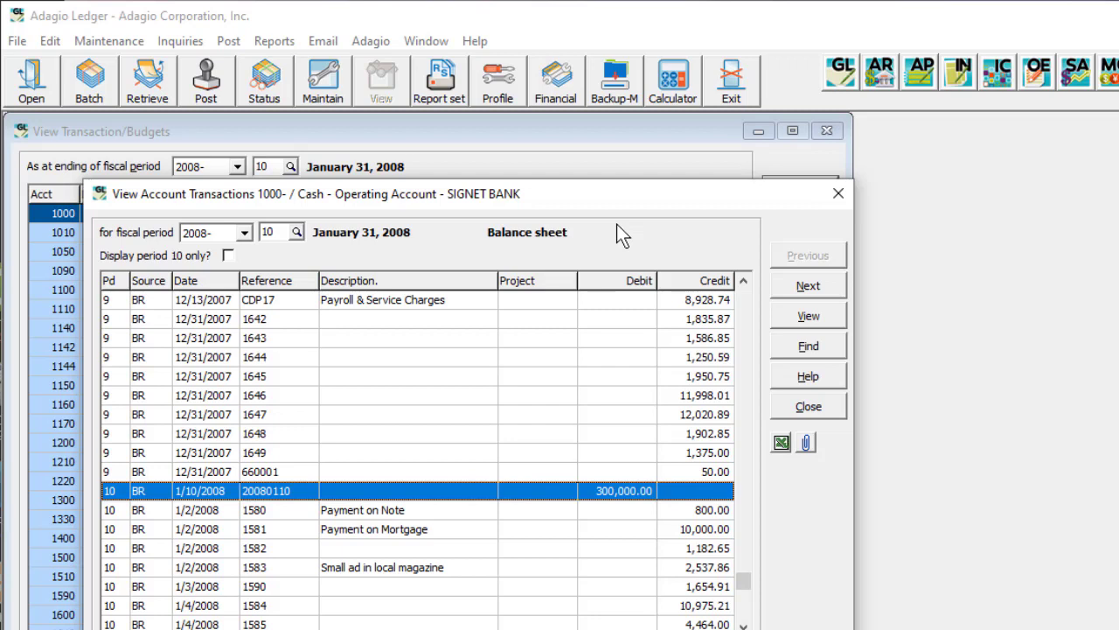
Step: Start a Grid Search from the 1645 transaction using '9 <= Less than or equal to'
{"action": "left_click", "coordinate": [503, 378]}
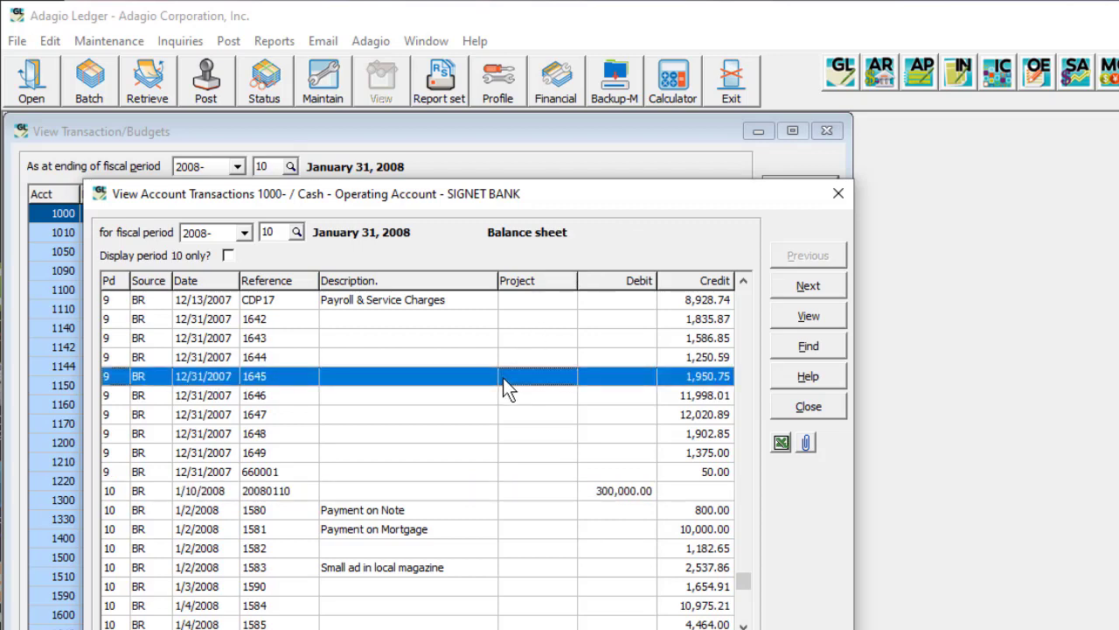
{"action": "key", "text": "ctrl+f"}
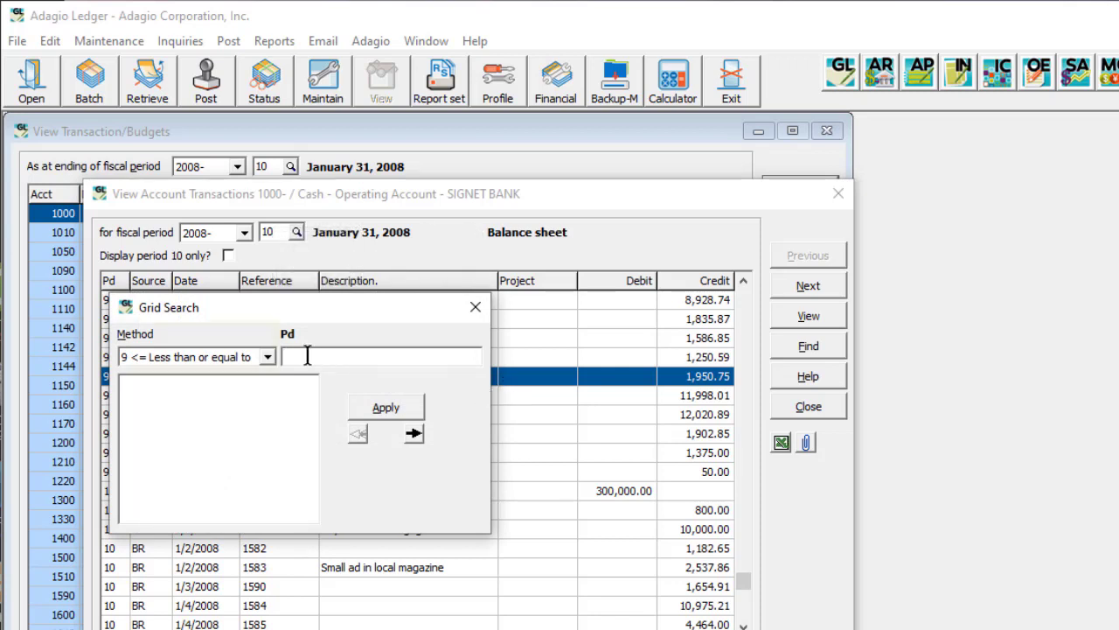
{"action": "left_click", "coordinate": [267, 356]}
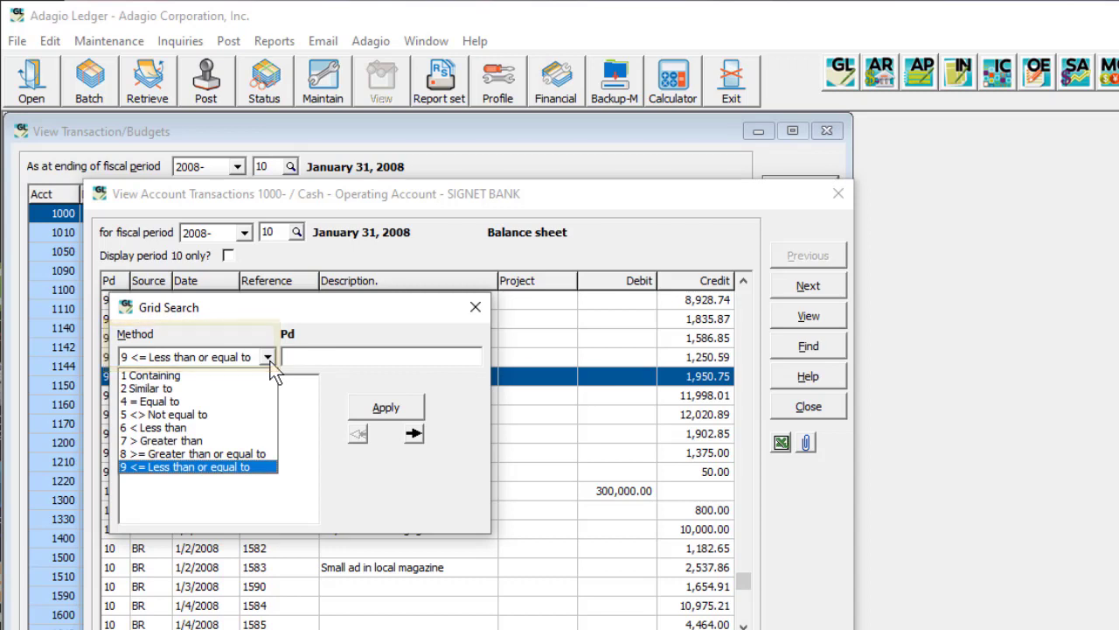
{"action": "left_click", "coordinate": [269, 360]}
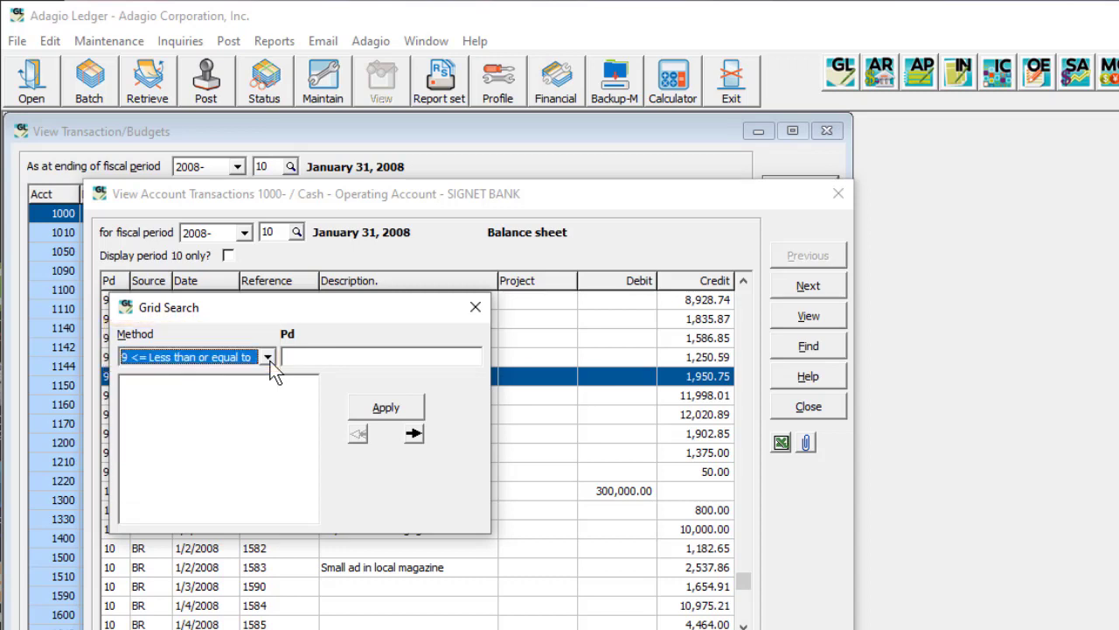
{"action": "left_click", "coordinate": [348, 357]}
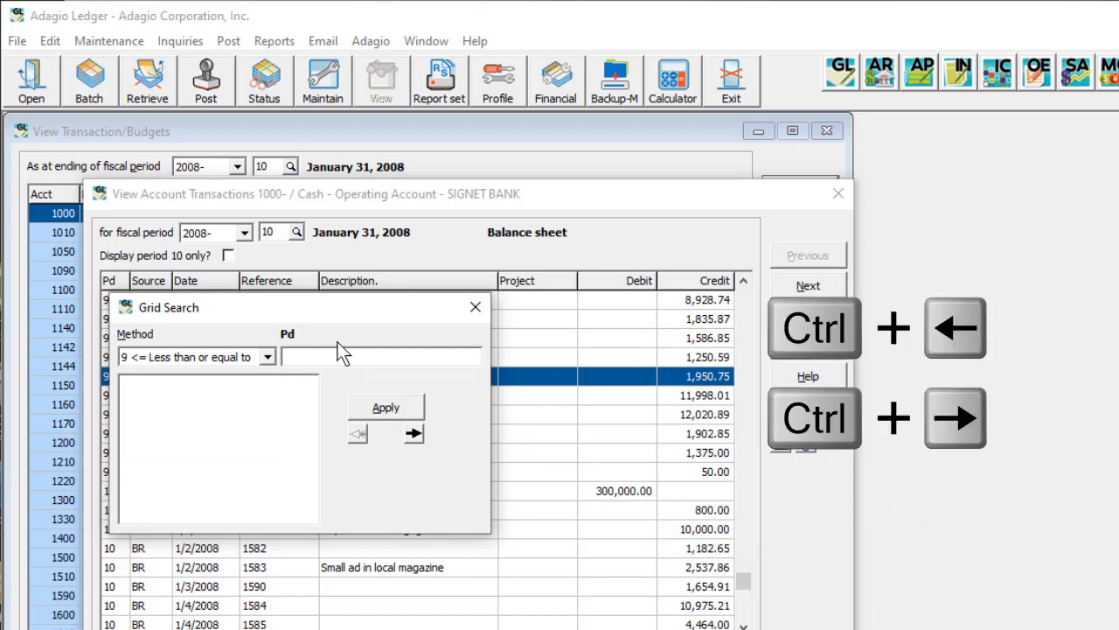
{"action": "key", "text": "ctrl+Right"}
Step: Search the Description column for 'pay' and filter to the 16 payroll matches
{"action": "key", "text": "ctrl+Right"}
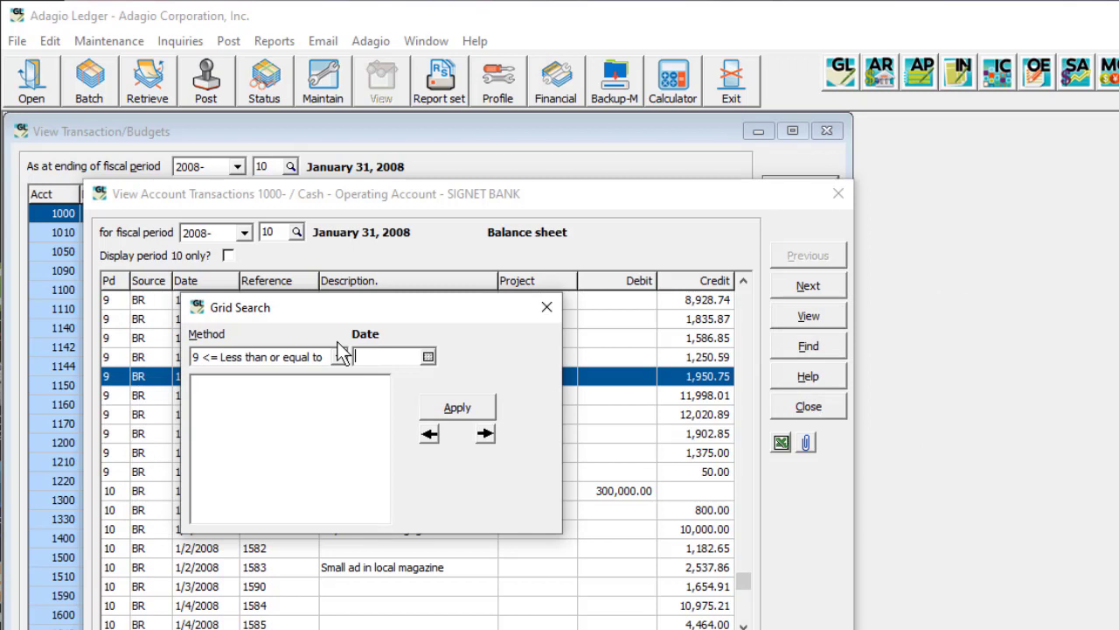
{"action": "key", "text": "ctrl+Right"}
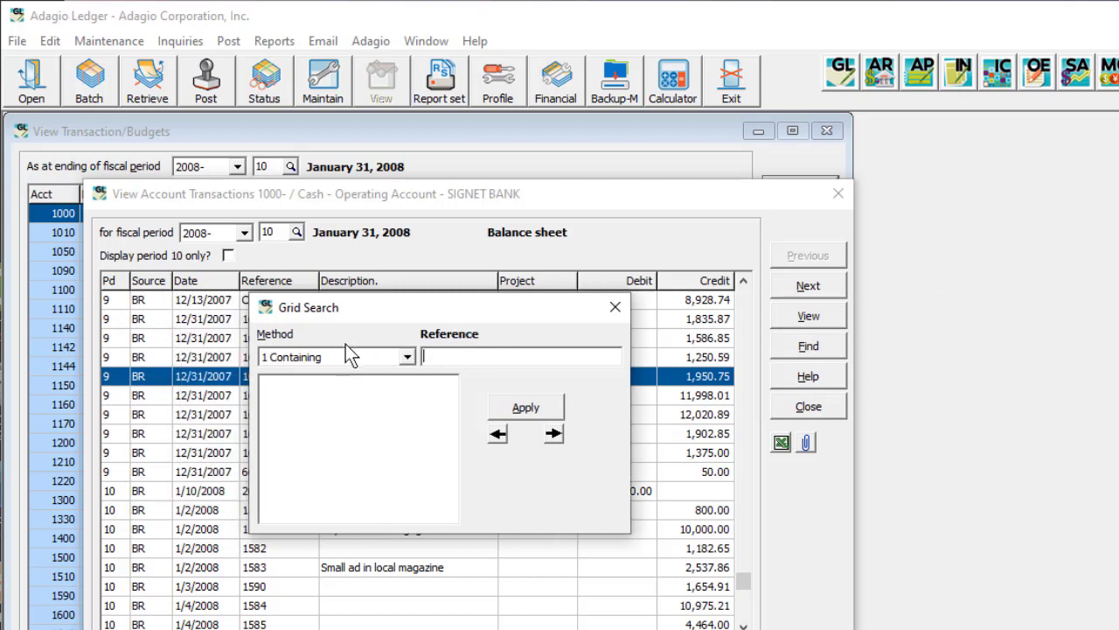
{"action": "left_click", "coordinate": [553, 433]}
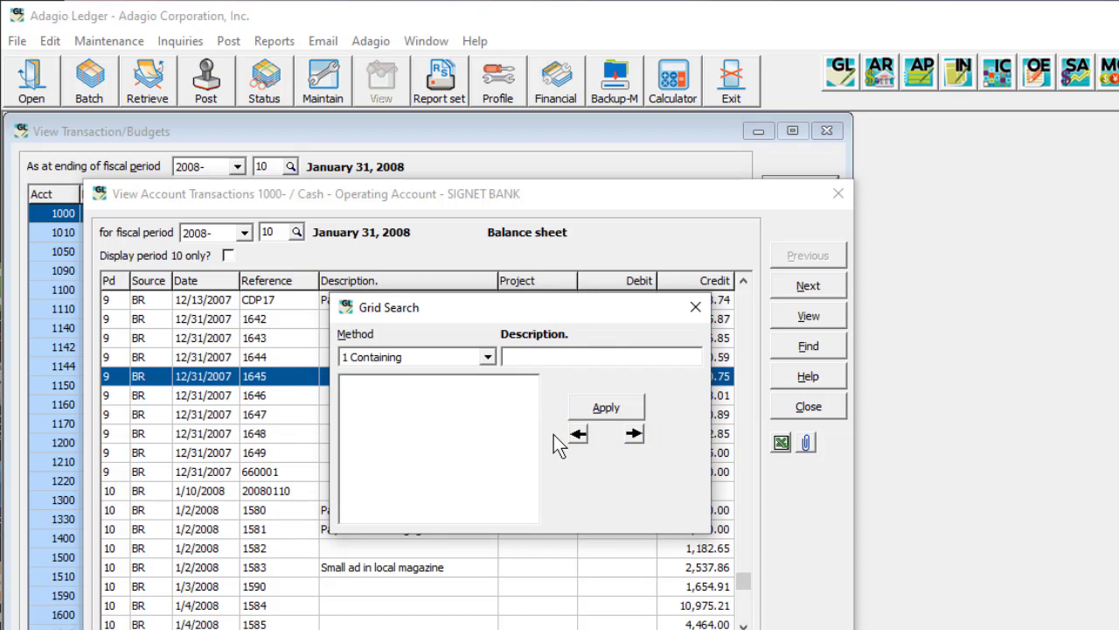
{"action": "type", "text": "p"}
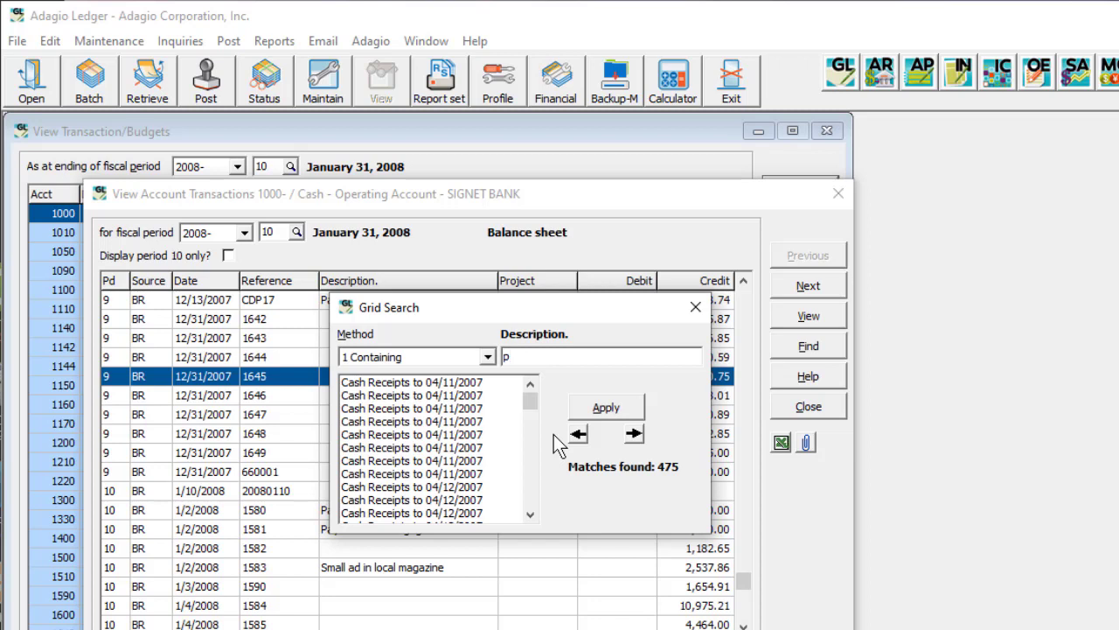
{"action": "type", "text": "ay"}
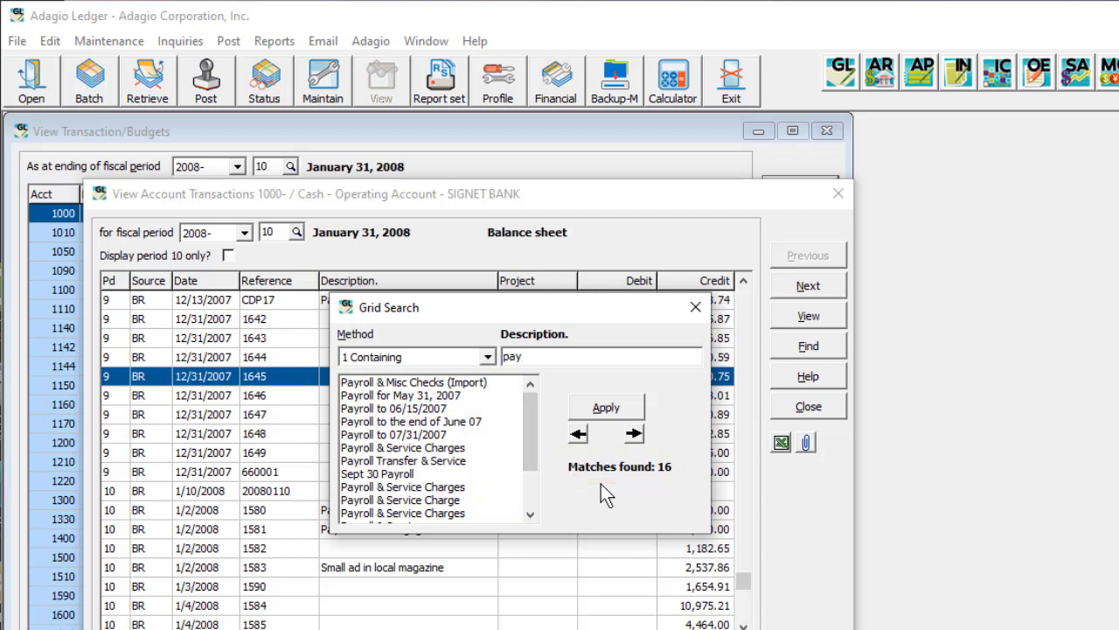
{"action": "key", "text": "BackSpace"}
{"action": "key", "text": "BackSpace"}
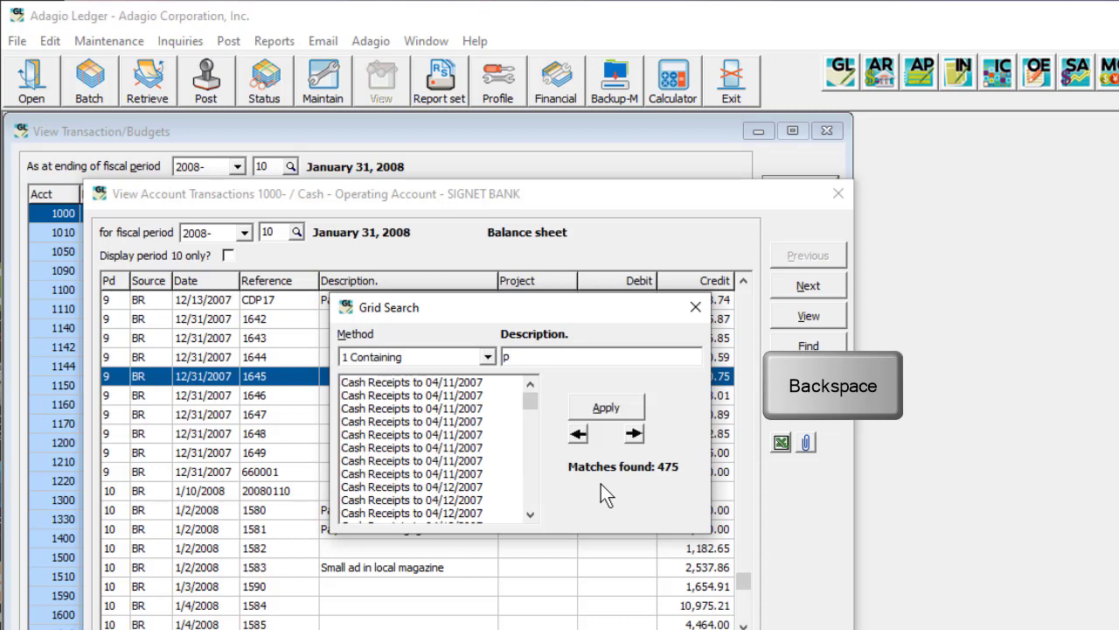
{"action": "type", "text": "ay"}
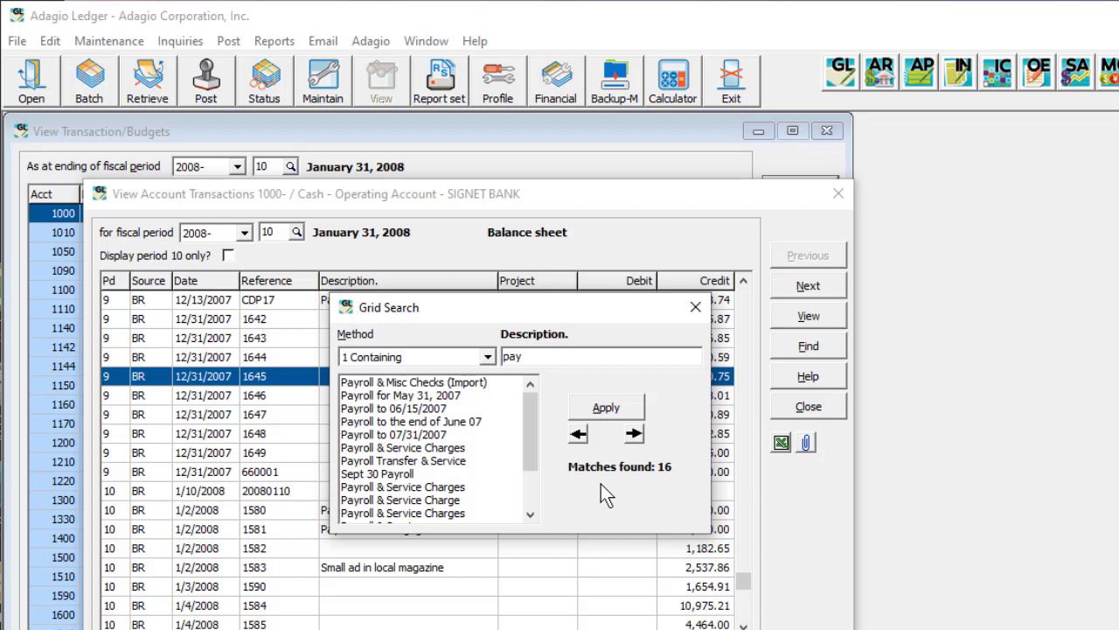
{"action": "key", "text": "Escape"}
{"action": "left_click", "coordinate": [606, 408]}
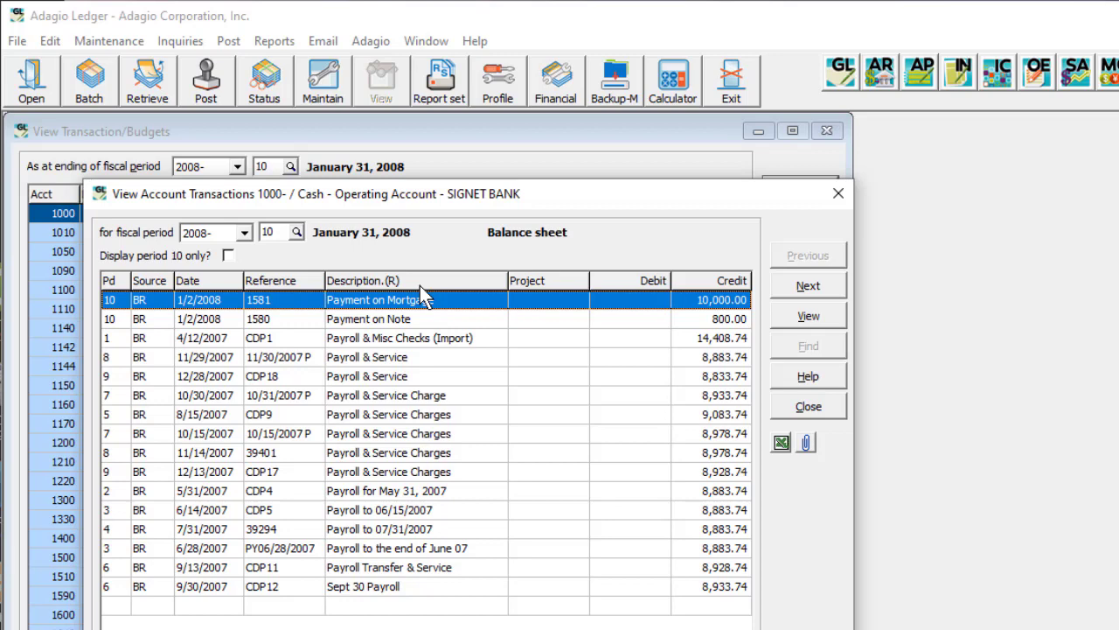
Step: Filter the Credit column to amounts equal to 8883.74, then undo the filter
{"action": "left_click", "coordinate": [470, 395]}
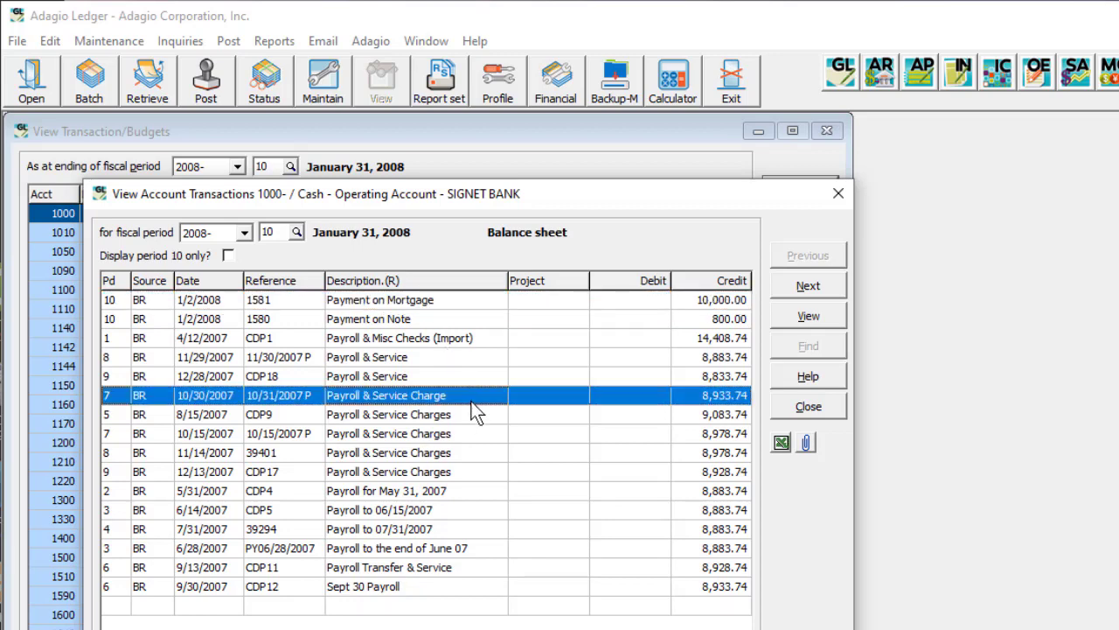
{"action": "key", "text": "ctrl+f"}
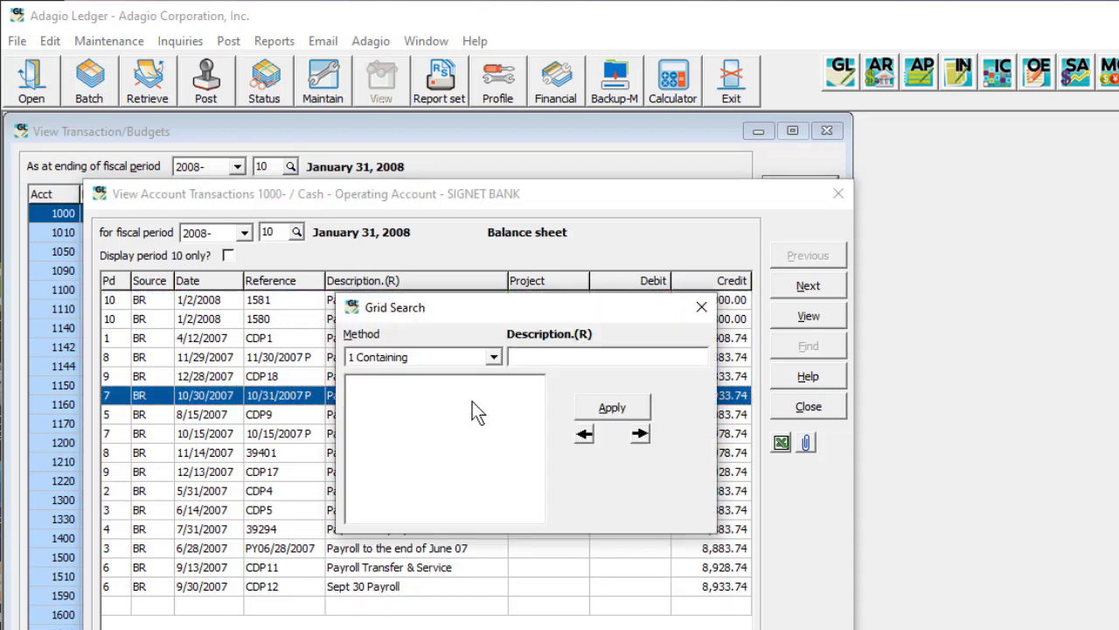
{"action": "key", "text": "Tab"}
{"action": "key", "text": "Tab"}
{"action": "key", "text": "Tab"}
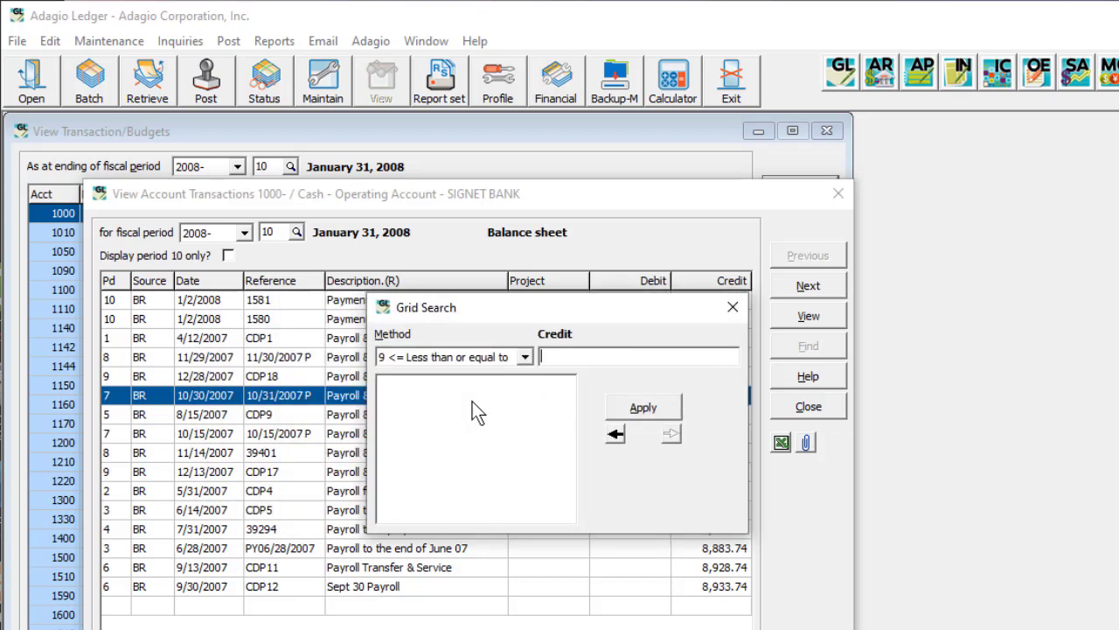
{"action": "type", "text": "8883.74"}
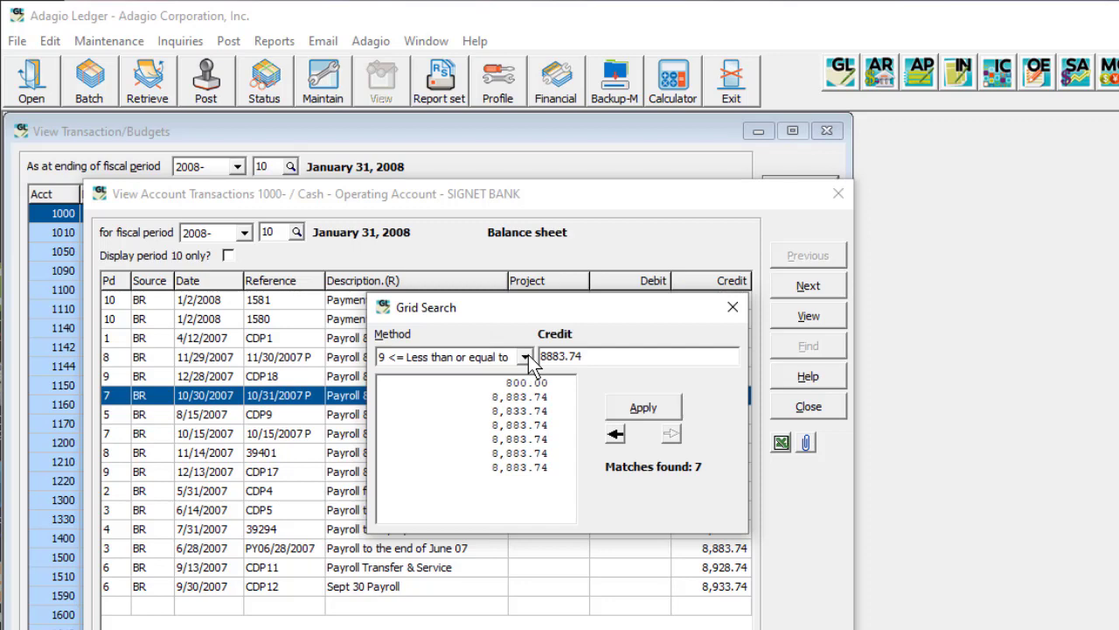
{"action": "left_click", "coordinate": [524, 357]}
{"action": "left_click", "coordinate": [487, 397]}
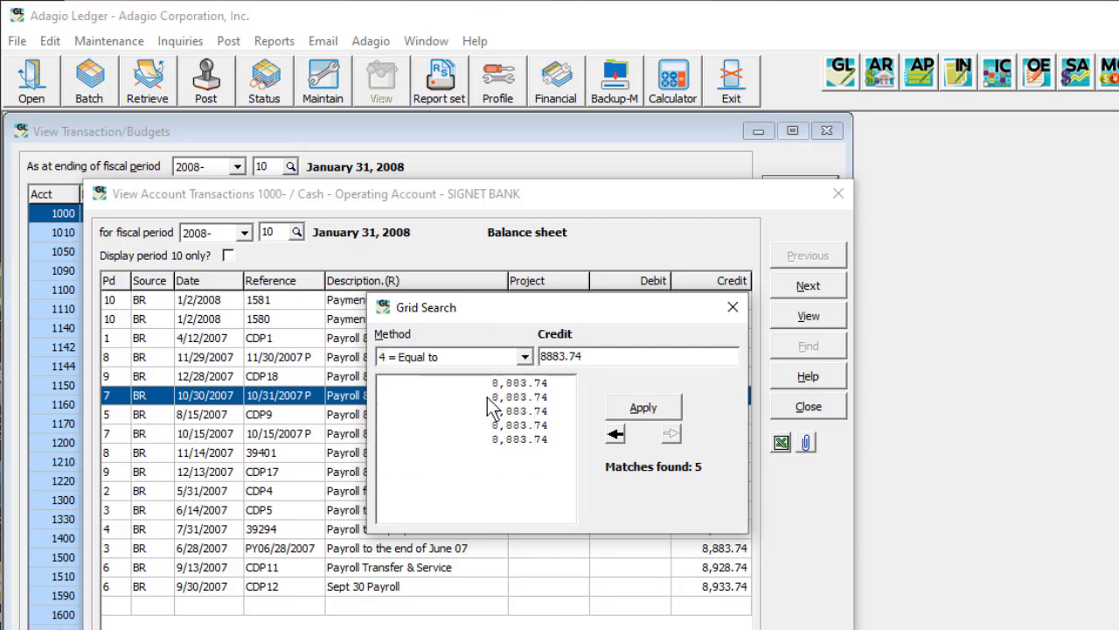
{"action": "left_click", "coordinate": [612, 410]}
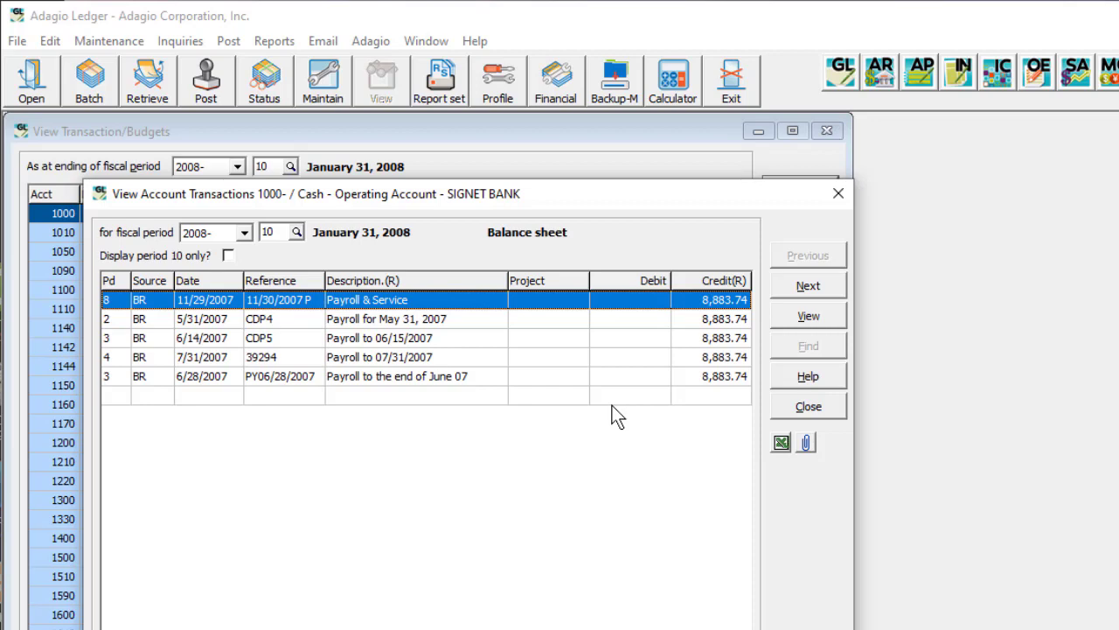
{"action": "key", "text": "ctrl+z"}
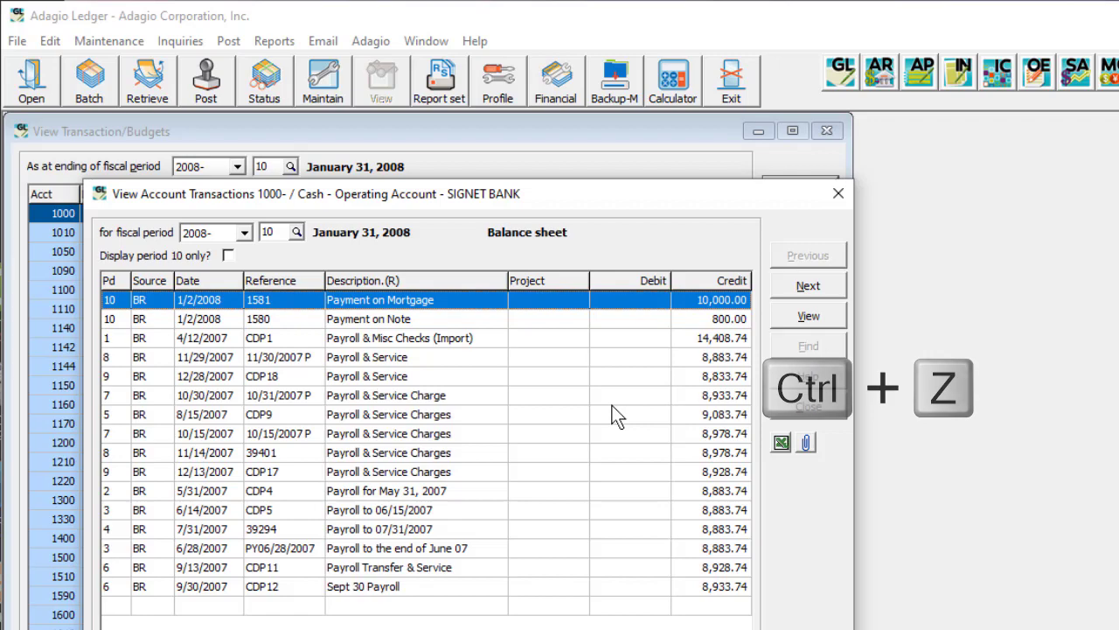
Step: Close and reopen account 1000 transactions, then search from the 12/31/2007 reference 1643 row
{"action": "left_click", "coordinate": [780, 402]}
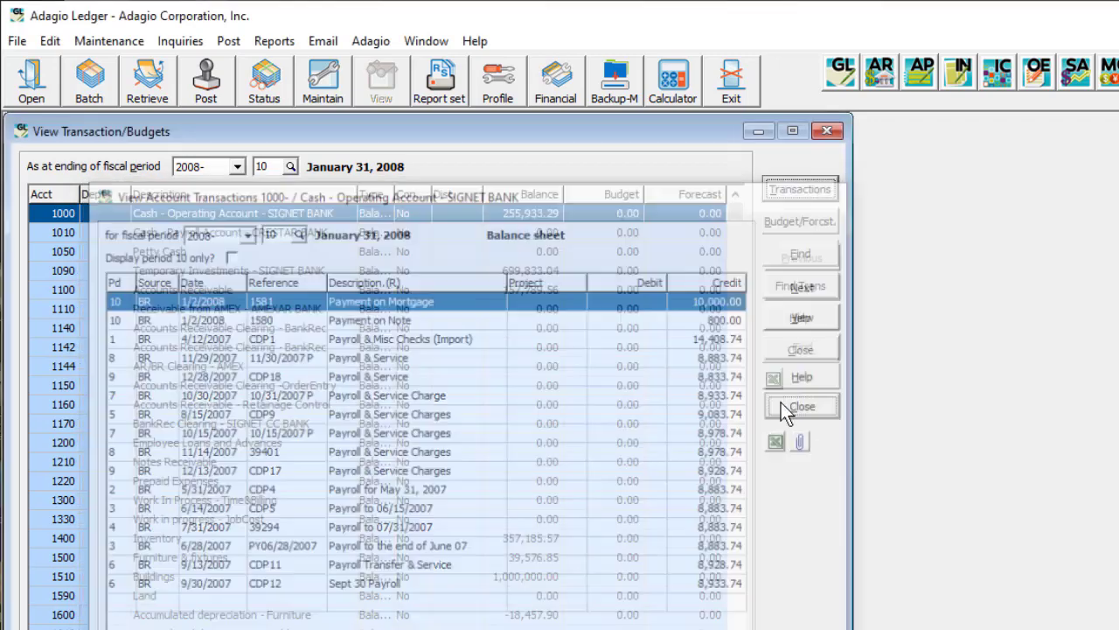
{"action": "left_click", "coordinate": [791, 187]}
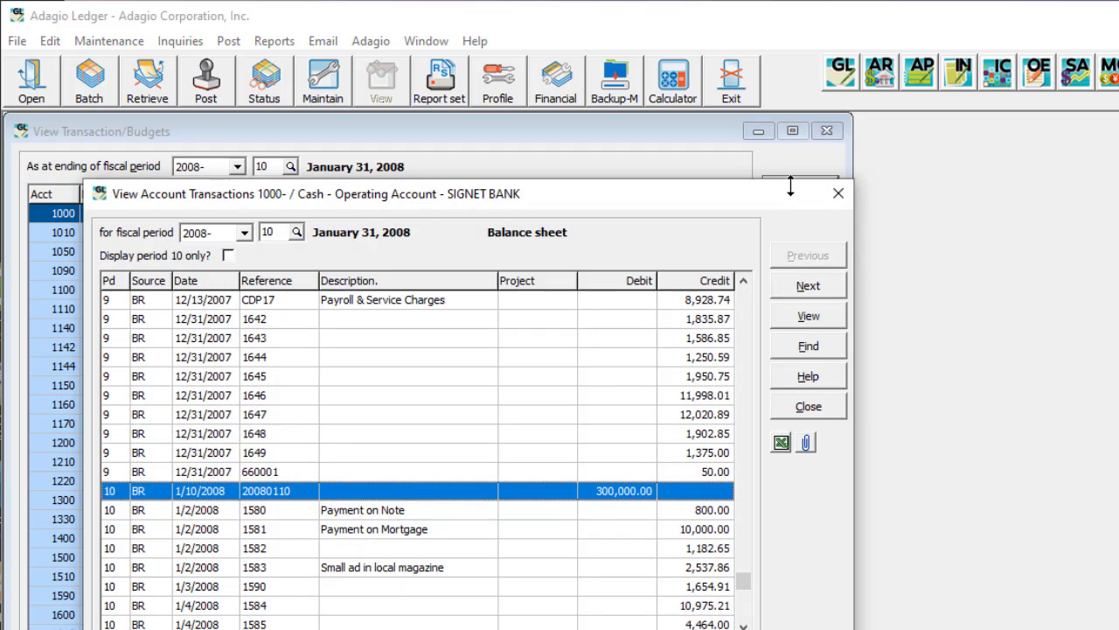
{"action": "left_click", "coordinate": [615, 344]}
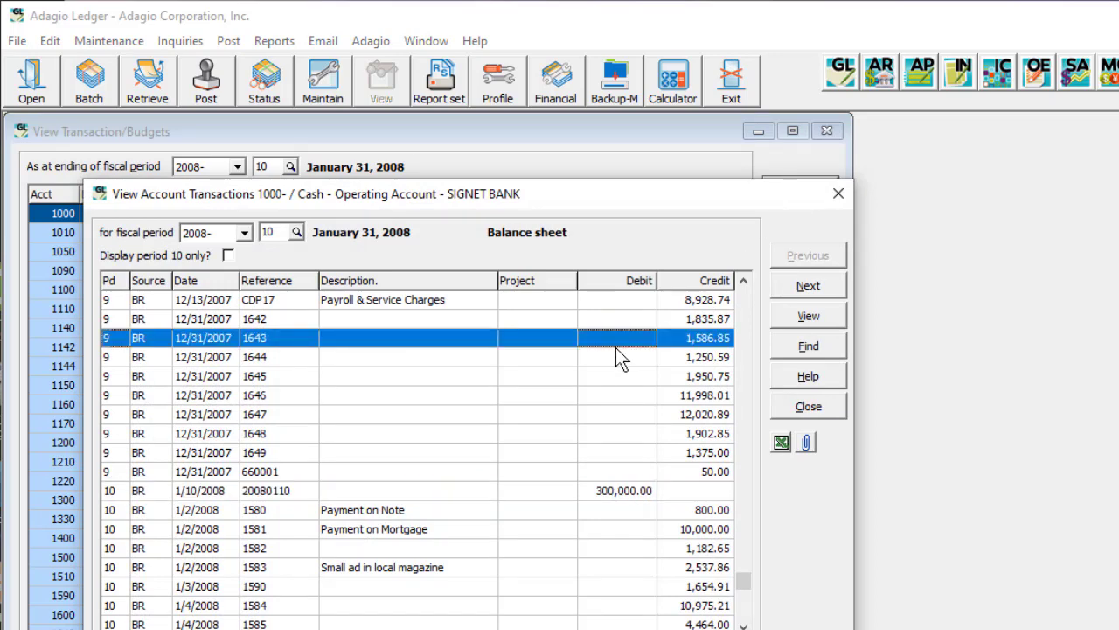
{"action": "key", "text": "ctrl+f"}
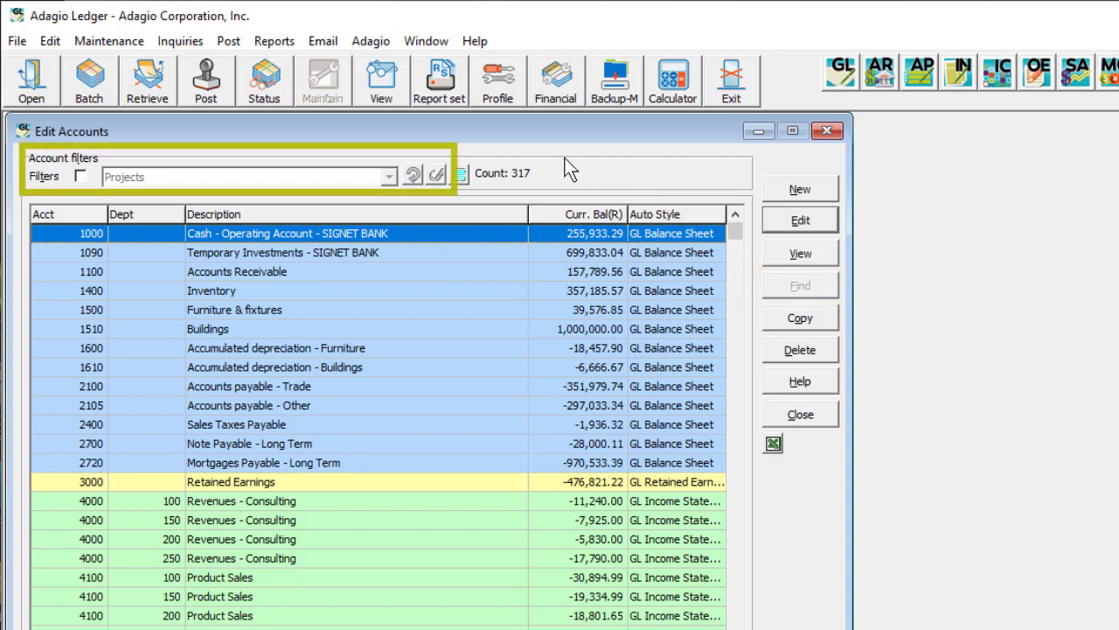
Step: Review the account list's right-click actions
{"action": "right_click", "coordinate": [502, 274]}
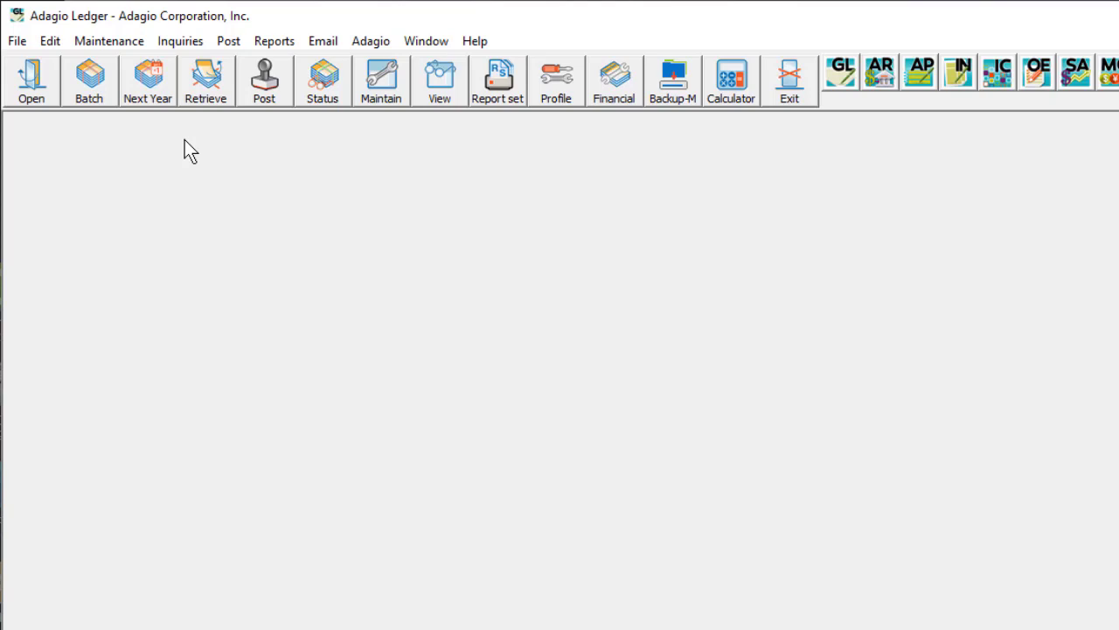
Step: Run Create Next Fiscal Budgets to generate the 2012 budgets, then open the Edit Company Profile dialog
{"action": "left_click", "coordinate": [141, 42]}
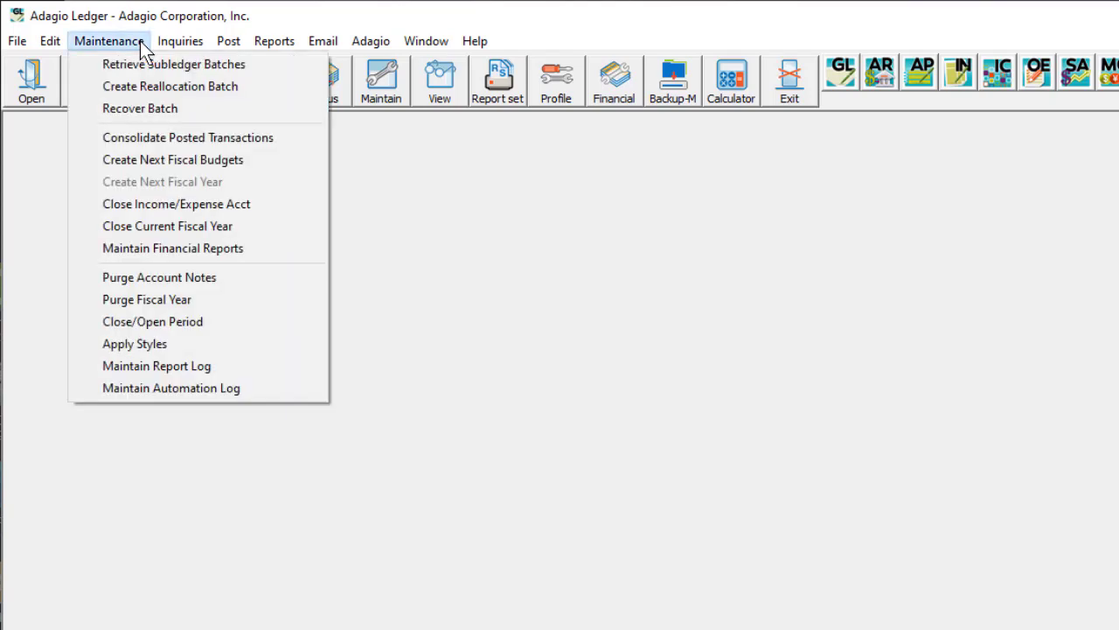
{"action": "left_click", "coordinate": [138, 159]}
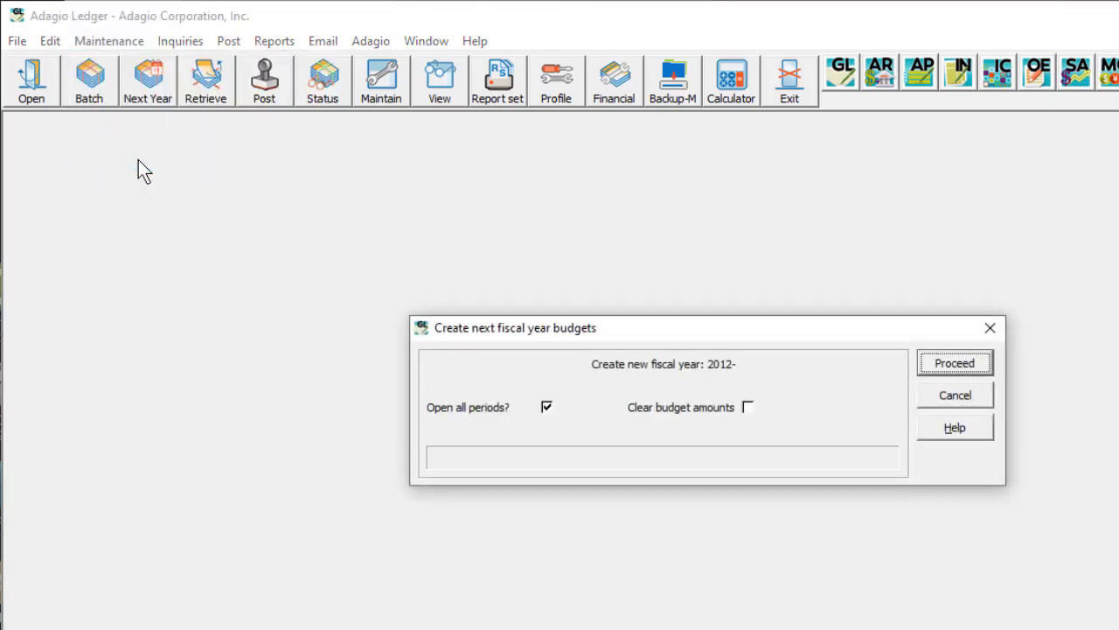
{"action": "left_click", "coordinate": [923, 368]}
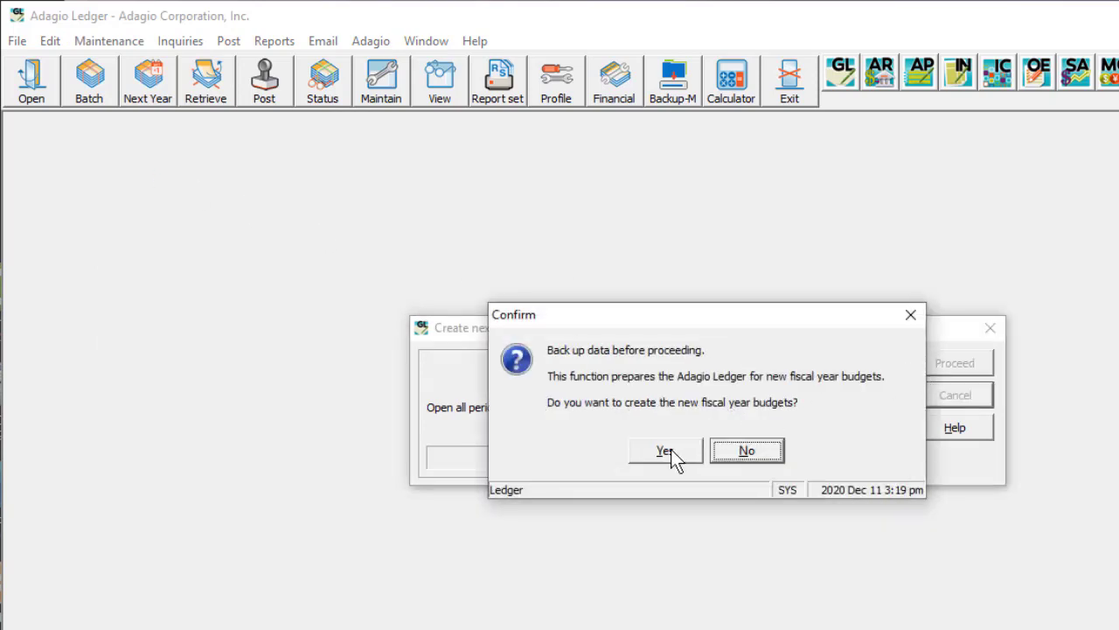
{"action": "left_click", "coordinate": [670, 448]}
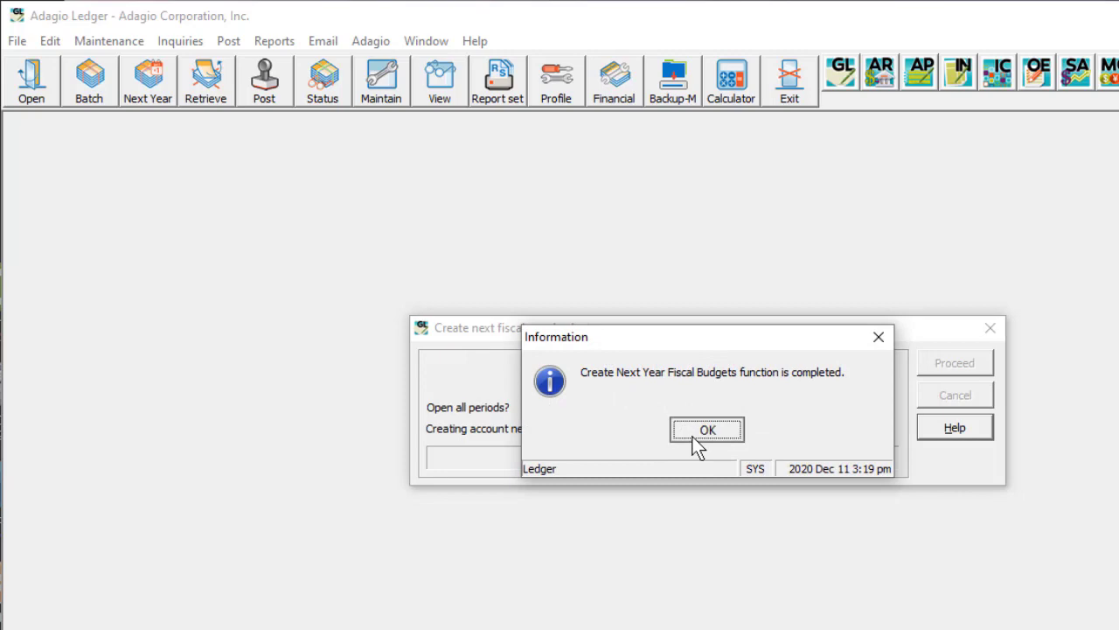
{"action": "left_click", "coordinate": [693, 436]}
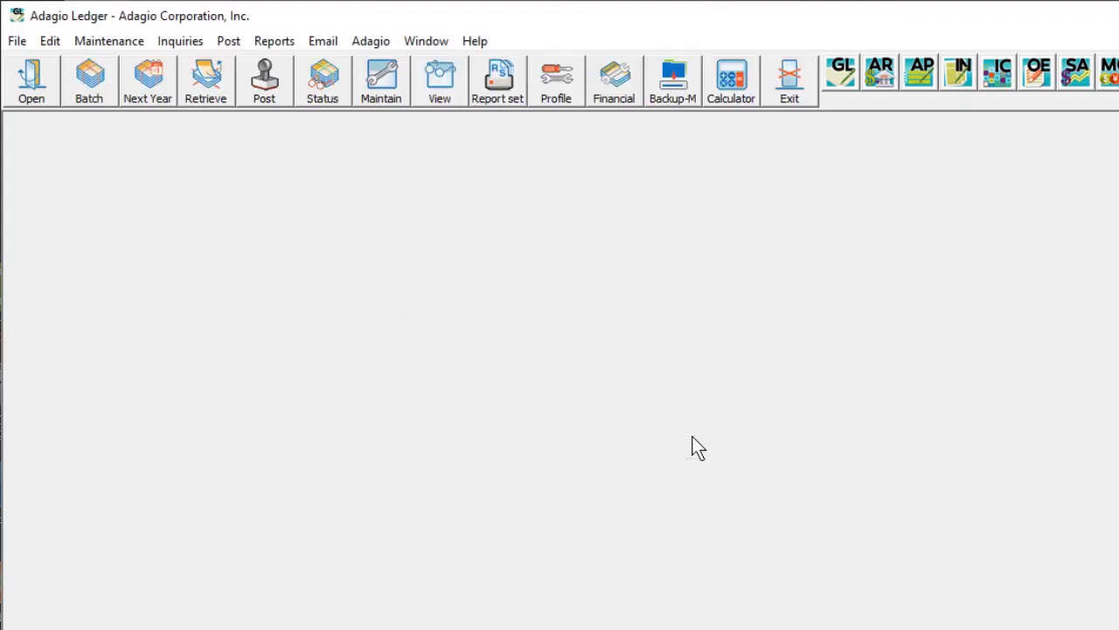
{"action": "left_click", "coordinate": [551, 106]}
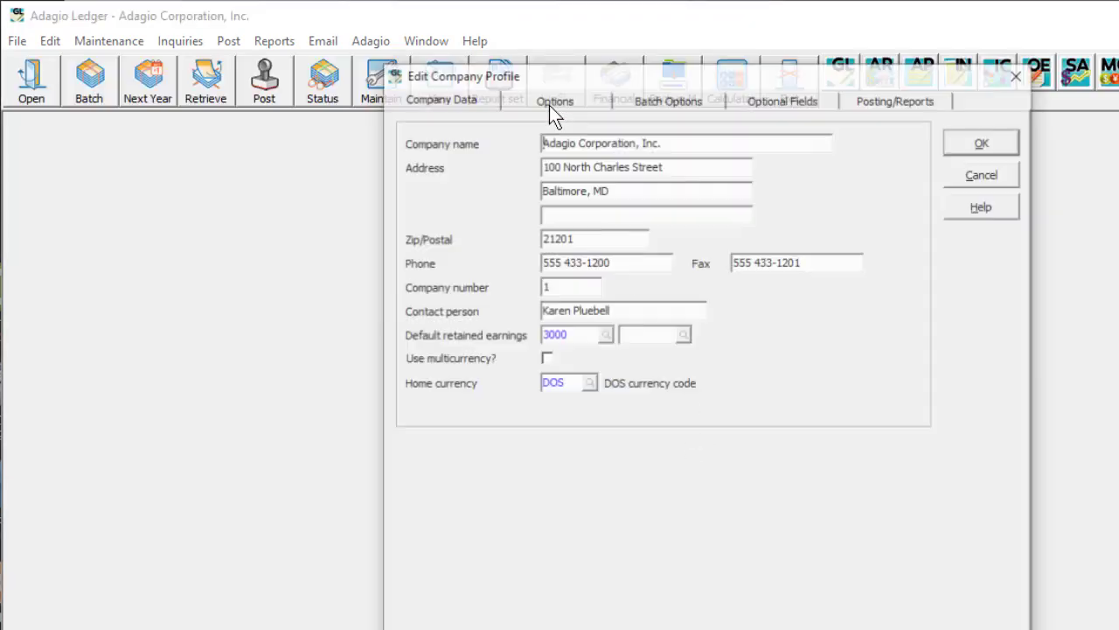
Step: Review the Options tab of the company profile
{"action": "left_click", "coordinate": [551, 100]}
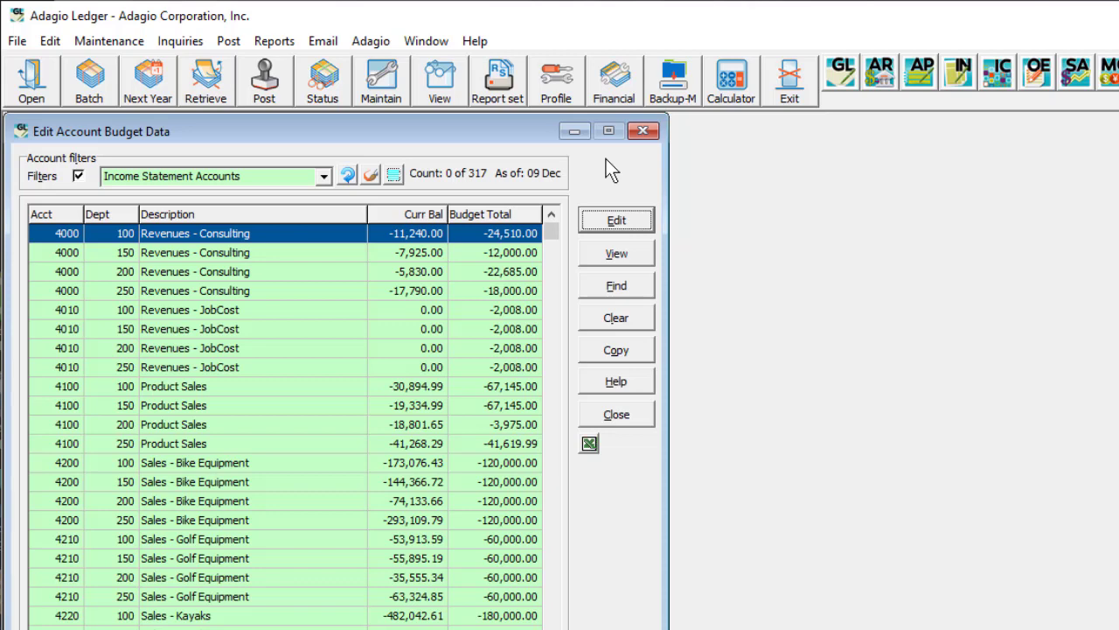
Step: Open account 4000/100 Revenues - Consulting's budget and request copying it to the fiscal 2009 forecast
{"action": "left_click", "coordinate": [628, 222]}
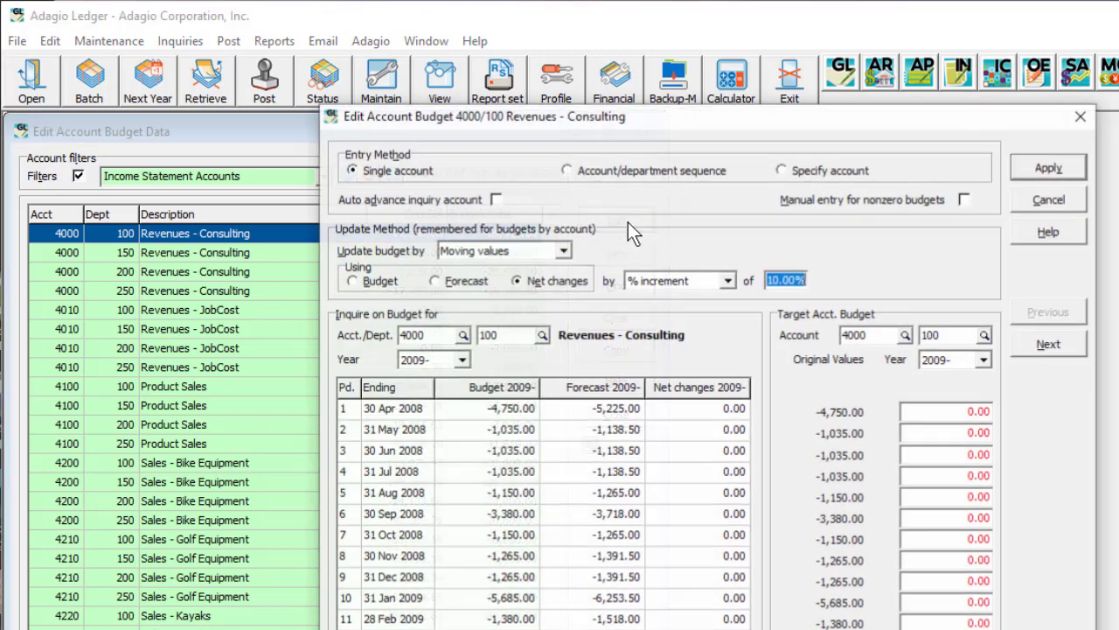
{"action": "left_click", "coordinate": [982, 361]}
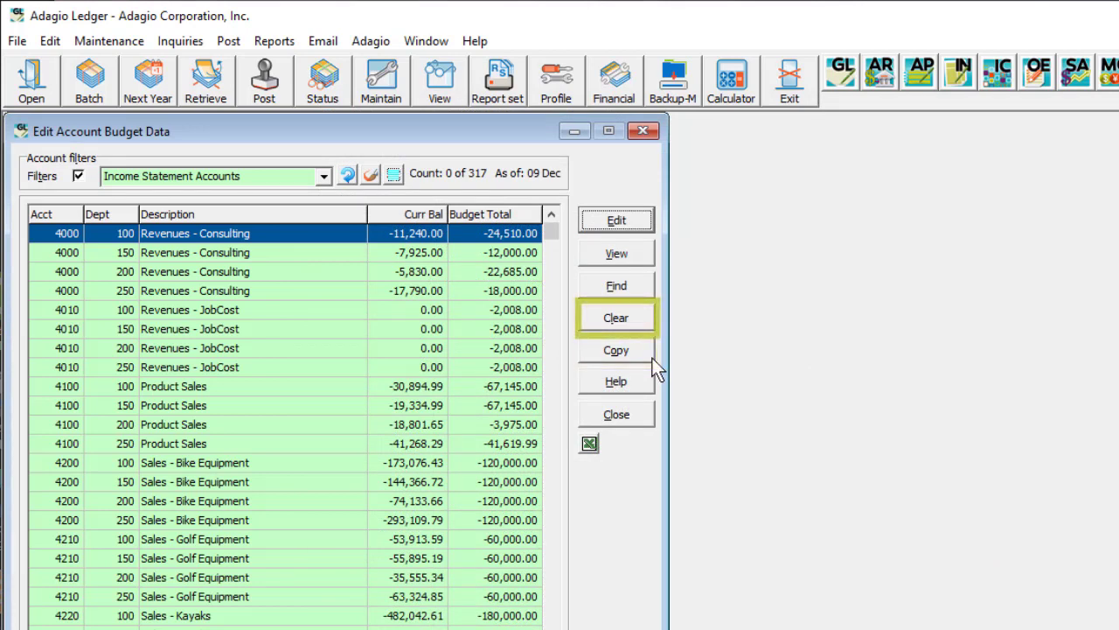
{"action": "left_click", "coordinate": [653, 358]}
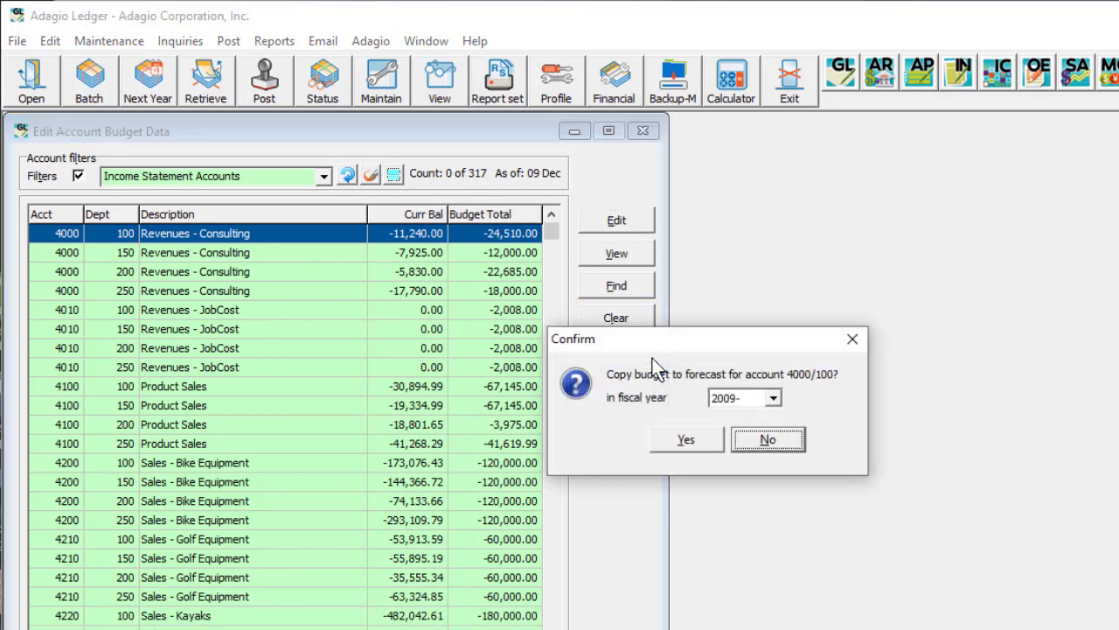
{"action": "left_click", "coordinate": [773, 399]}
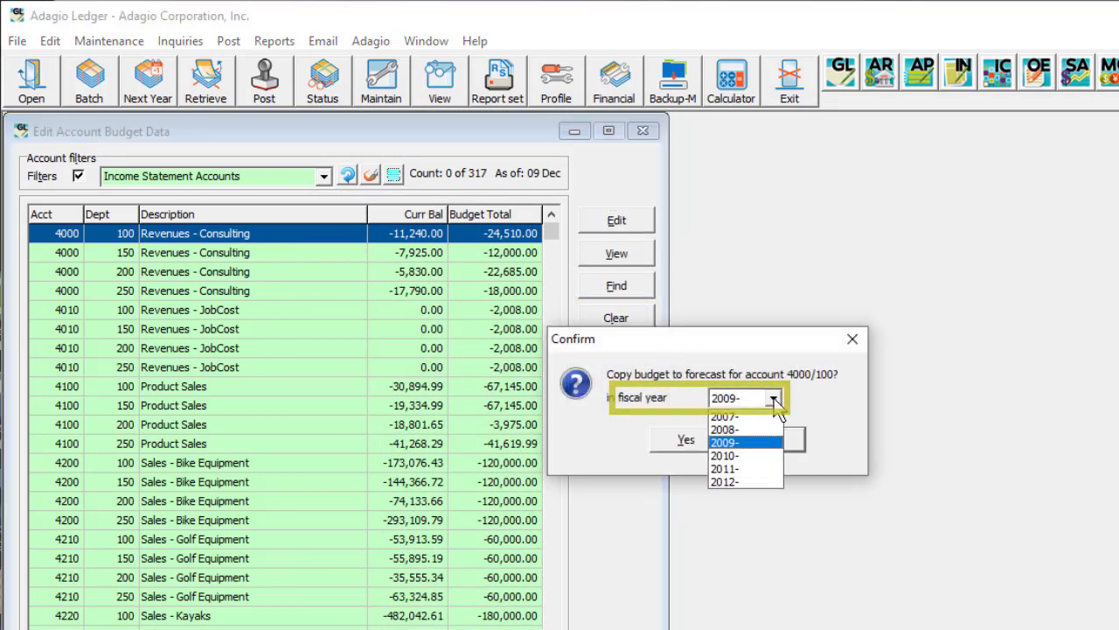